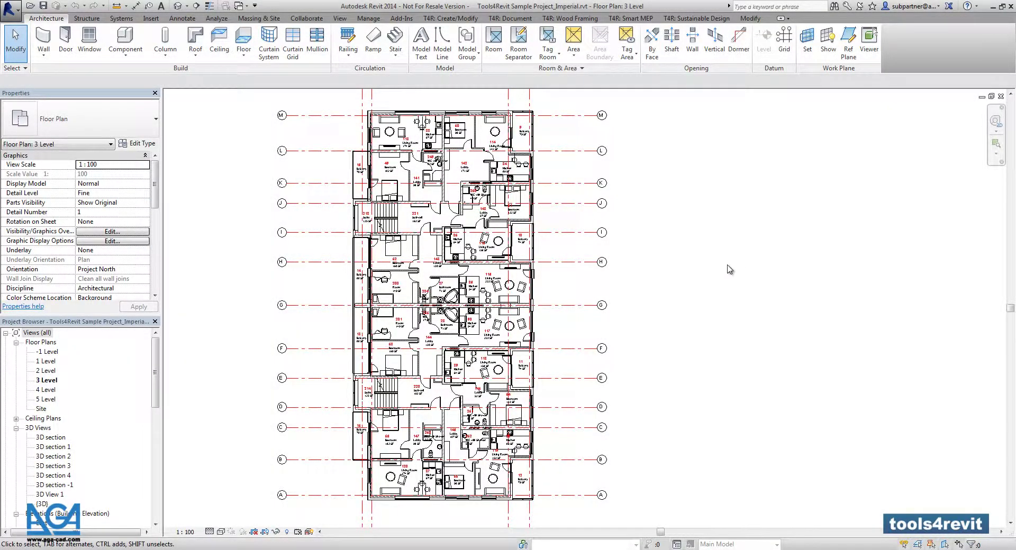
Zoom in on the top of the Level 3 plan and pan slightly so room labels are readable.
{"action": "scroll", "coordinate": [449, 106], "scroll_direction": "up", "scroll_amount": 1}
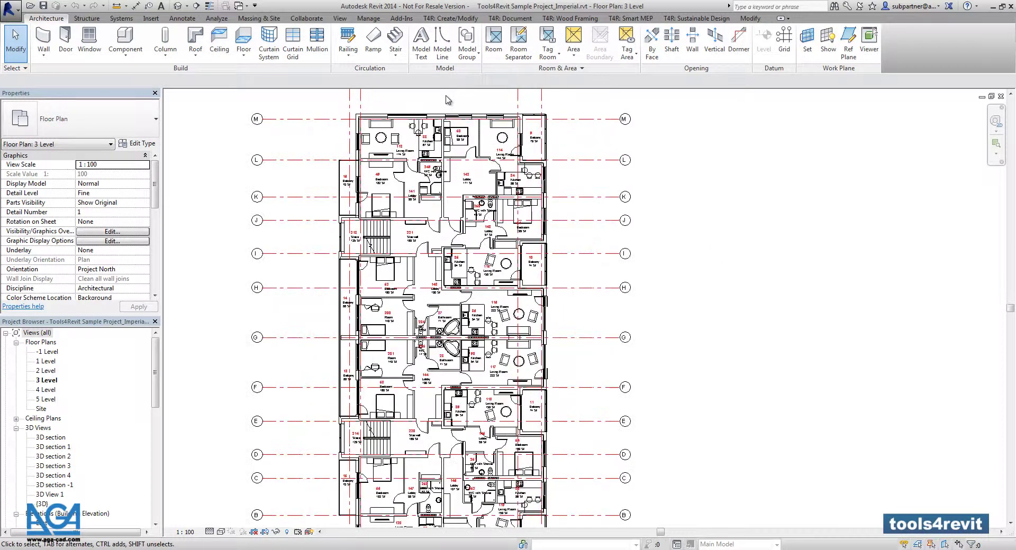
{"action": "scroll", "coordinate": [449, 108], "scroll_direction": "up", "scroll_amount": 1}
{"action": "middle_click_drag", "start_coordinate": [449, 108], "coordinate": [502, 155]}
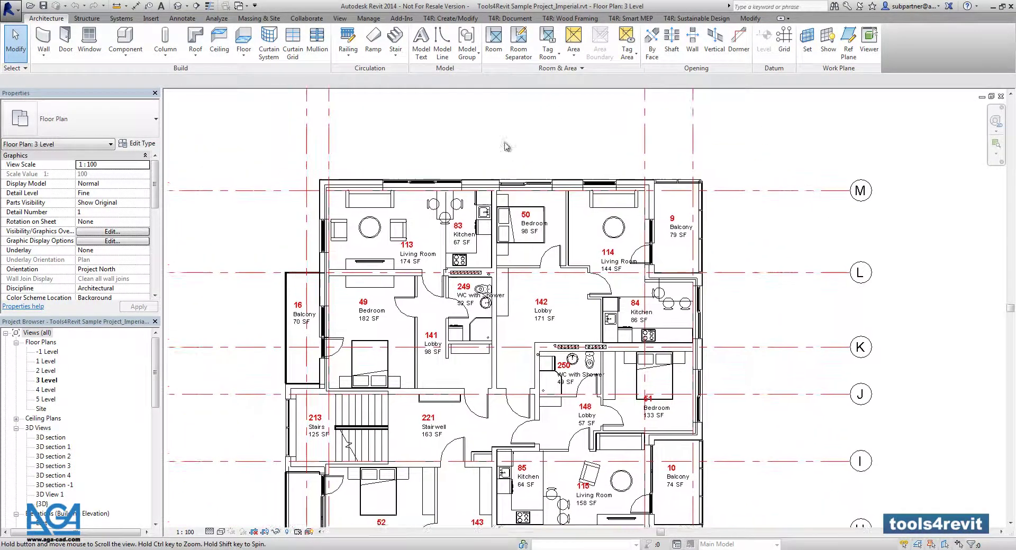
Float the T4R BIM Tree panel, select Bedroom 49, and show the BIM Tree options.
{"action": "left_click", "coordinate": [458, 20]}
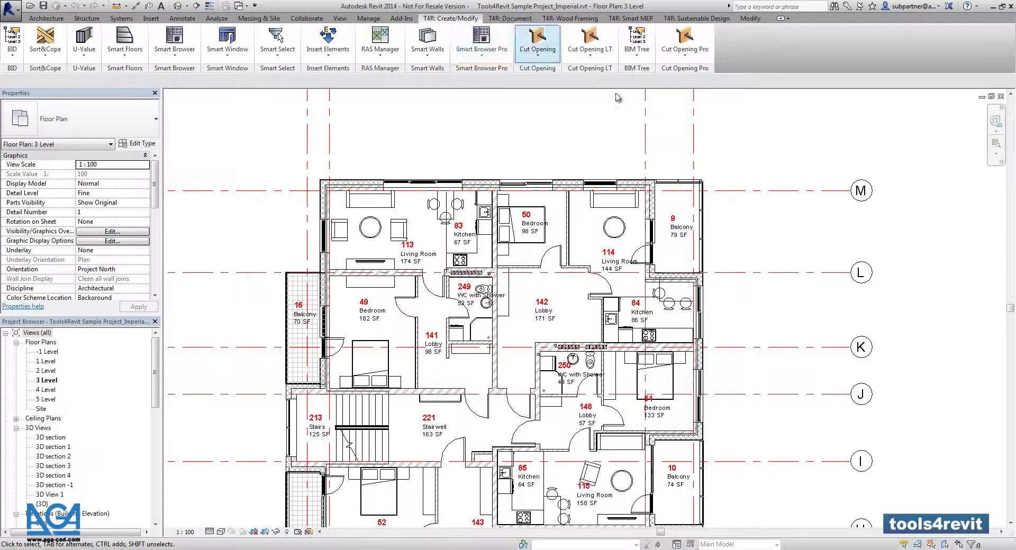
{"action": "left_click_drag", "start_coordinate": [640, 68], "coordinate": [233, 143]}
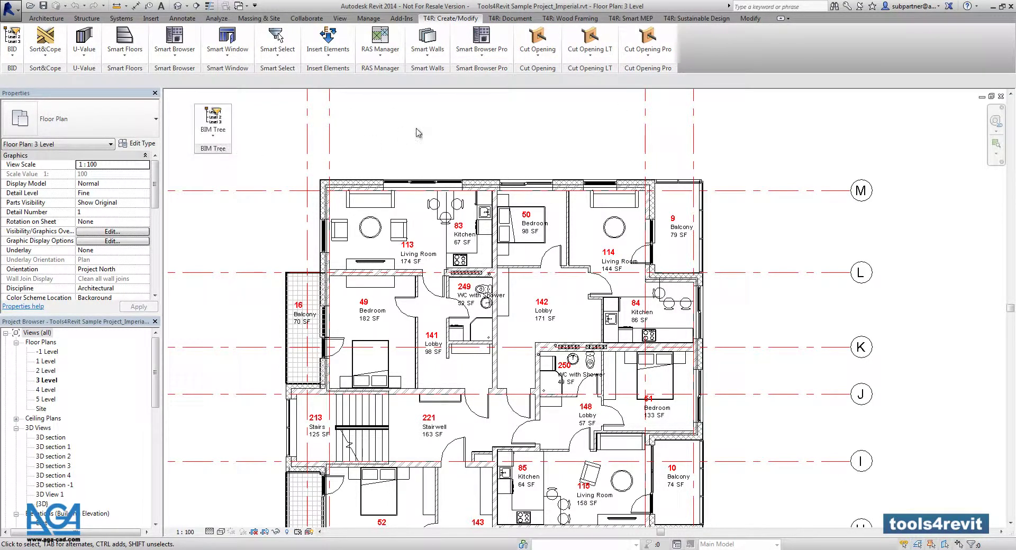
{"action": "left_click", "coordinate": [376, 334]}
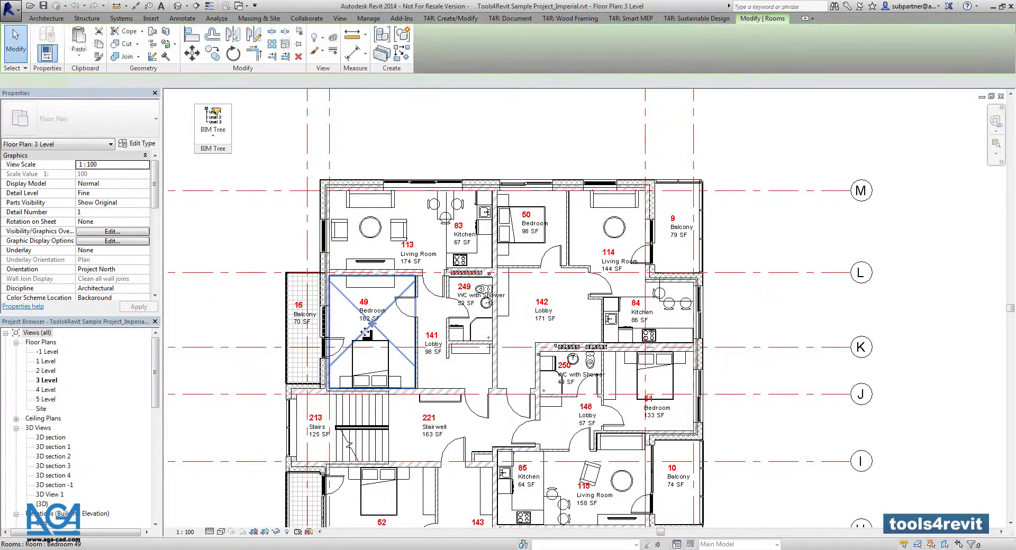
{"action": "left_click", "coordinate": [228, 138]}
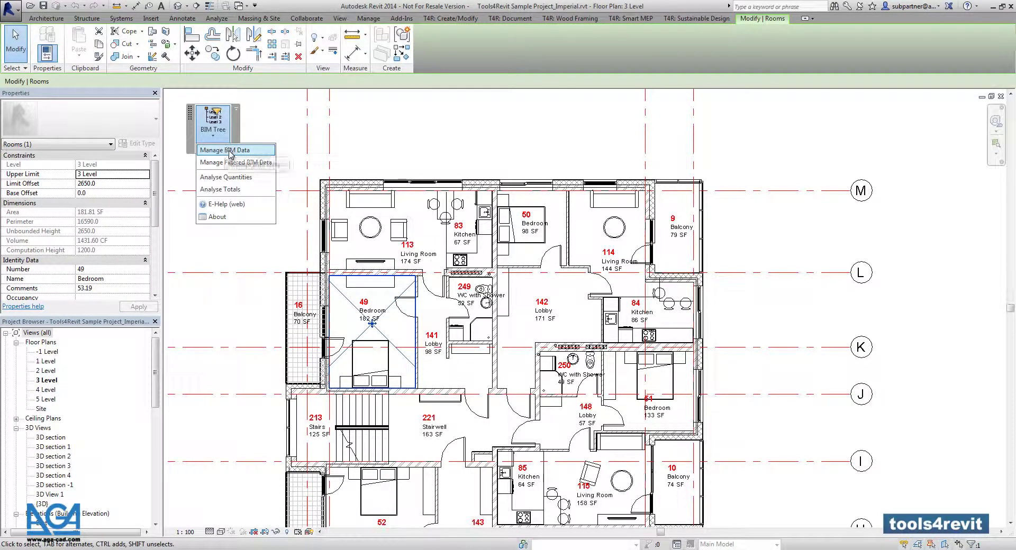
Launch Manage BIM Data for rooms and filter the level tree to 3 Level's 55 rooms.
{"action": "left_click", "coordinate": [230, 151]}
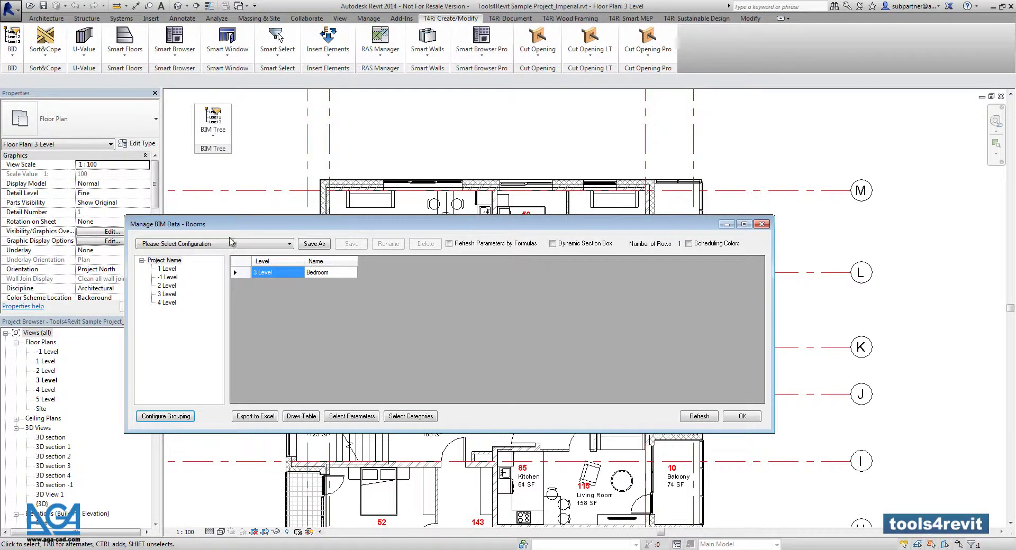
{"action": "left_click", "coordinate": [168, 269]}
{"action": "left_click", "coordinate": [168, 285]}
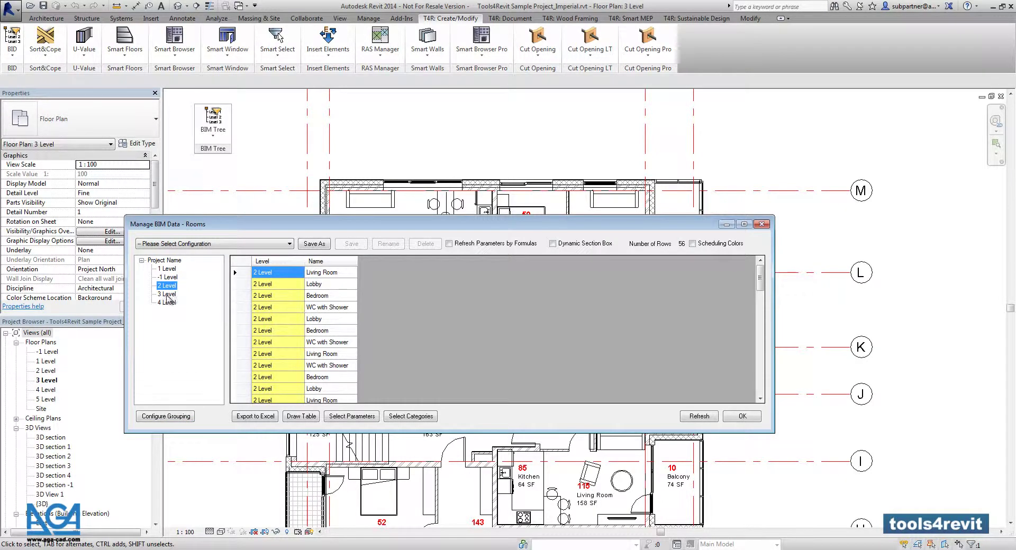
{"action": "left_click", "coordinate": [165, 261]}
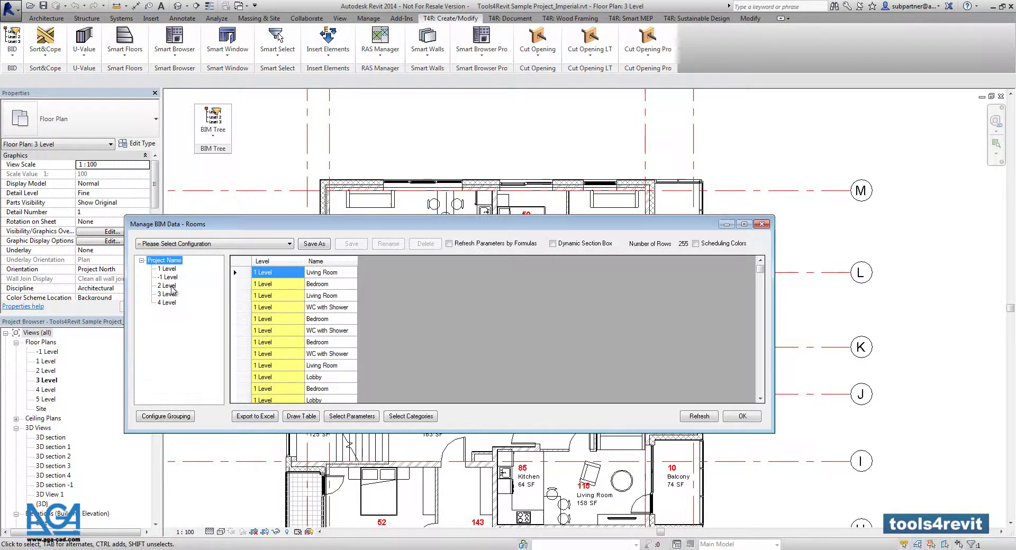
{"action": "left_click", "coordinate": [378, 320]}
{"action": "scroll", "coordinate": [397, 310], "scroll_direction": "down", "scroll_amount": 2}
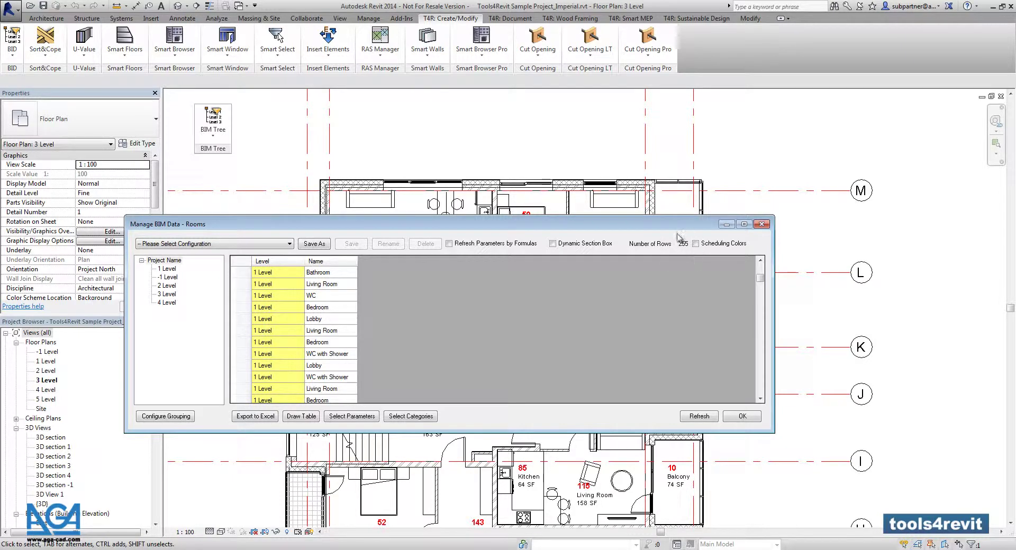
{"action": "left_click", "coordinate": [167, 293]}
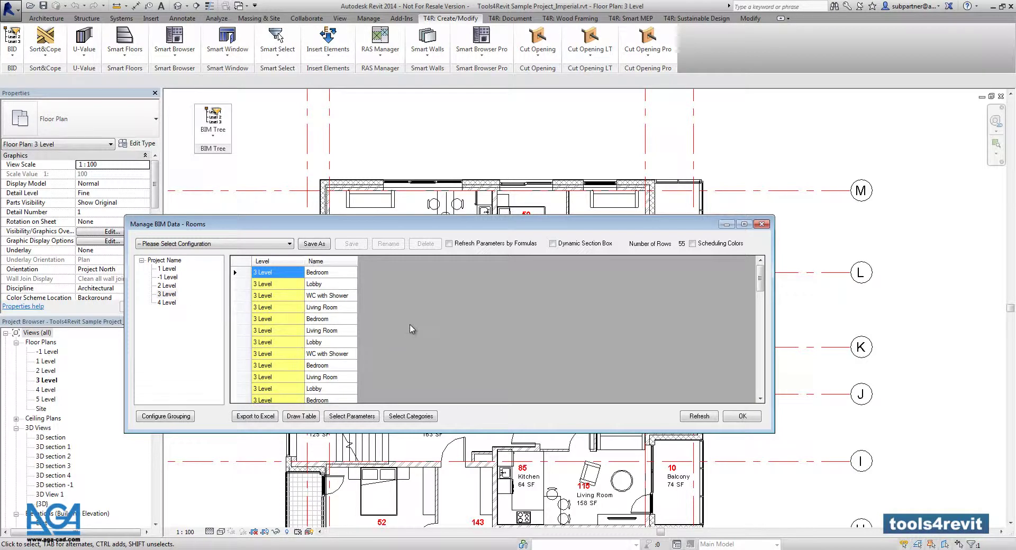
{"action": "scroll", "coordinate": [407, 328], "scroll_direction": "down", "scroll_amount": 5}
{"action": "scroll", "coordinate": [408, 328], "scroll_direction": "down", "scroll_amount": 5}
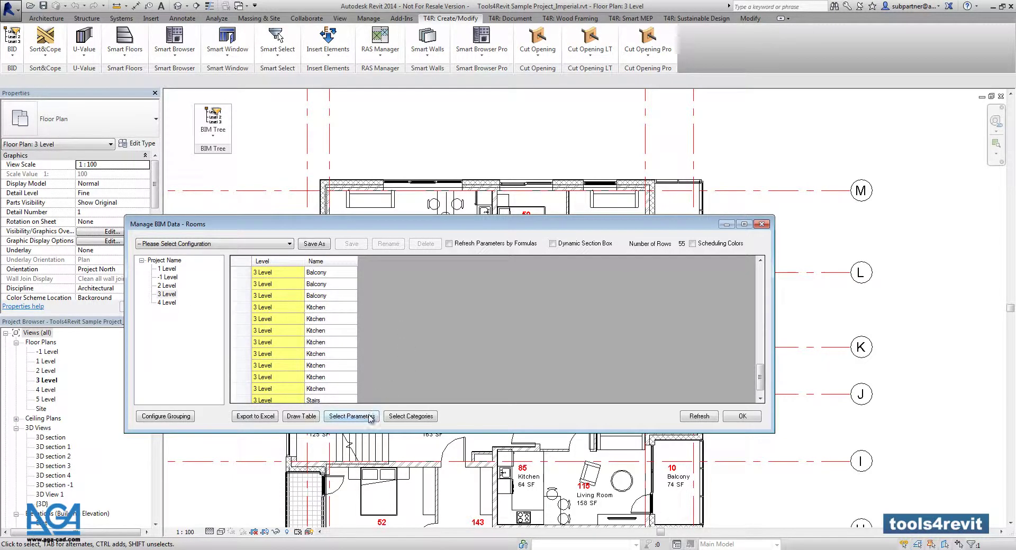
Add Number, Area and Perimeter columns to the rooms table and refilter it to 3 Level.
{"action": "left_click", "coordinate": [371, 417]}
{"action": "left_click_drag", "start_coordinate": [391, 108], "coordinate": [440, 132]}
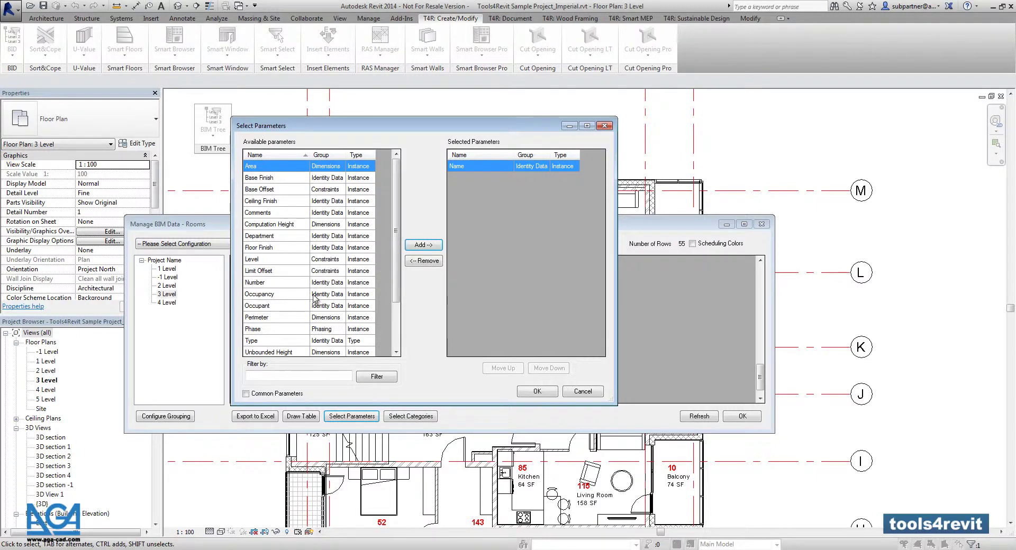
{"action": "left_click", "coordinate": [280, 282]}
{"action": "left_click", "coordinate": [430, 246]}
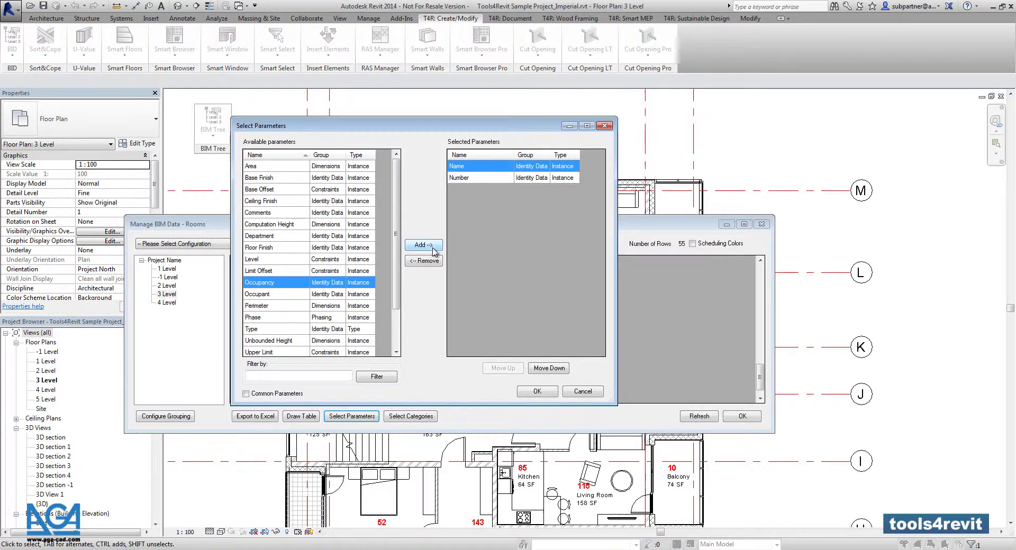
{"action": "left_click", "coordinate": [292, 167]}
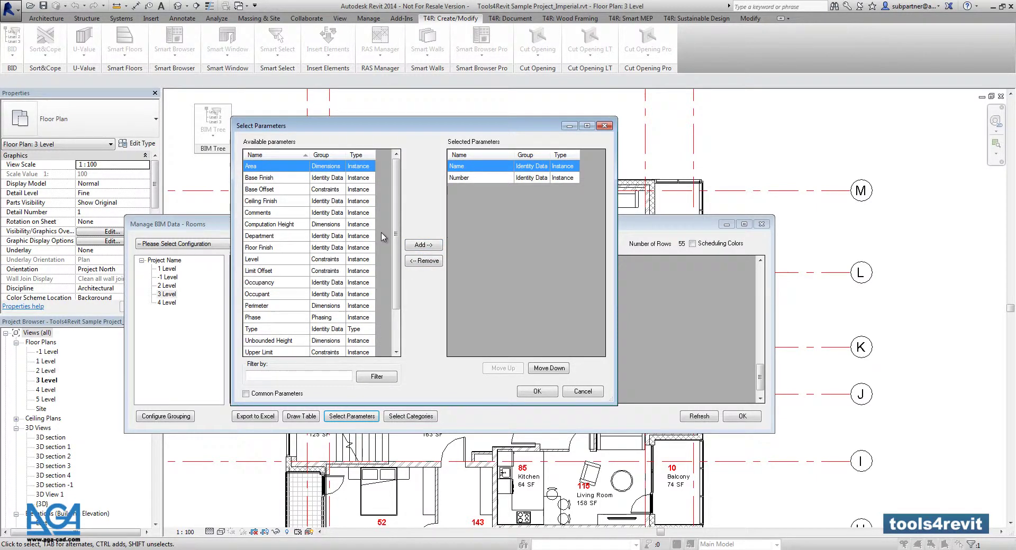
{"action": "left_click", "coordinate": [437, 246]}
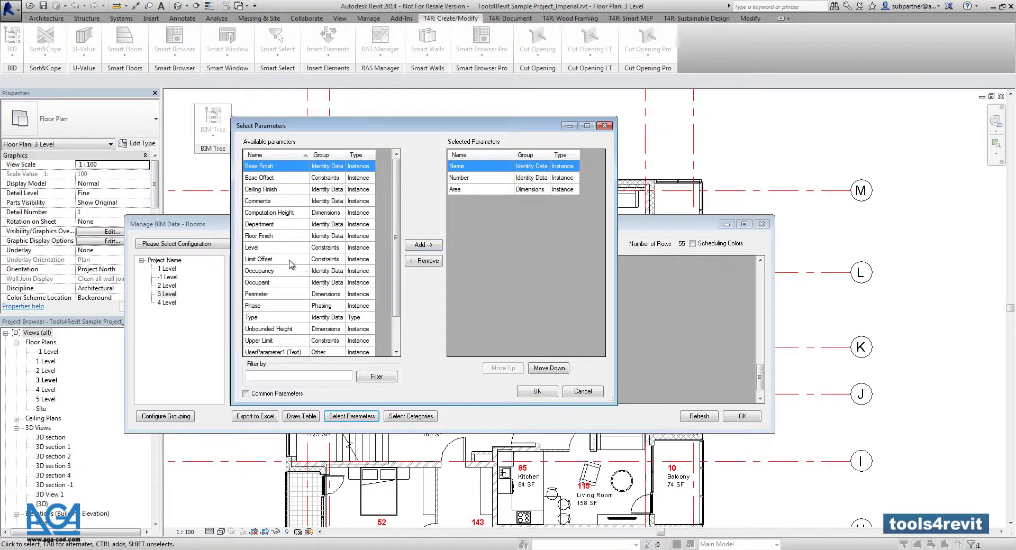
{"action": "left_click", "coordinate": [288, 295]}
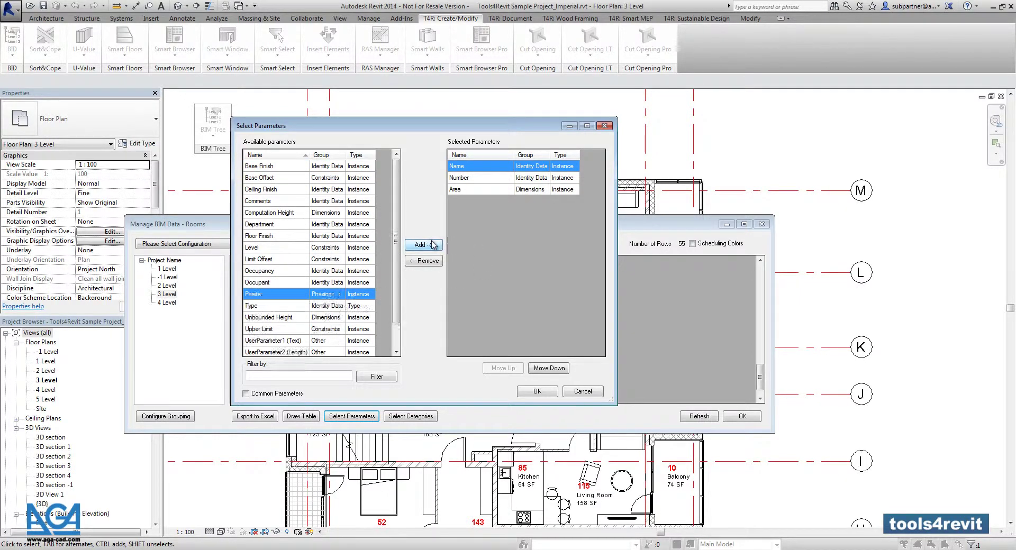
{"action": "left_click", "coordinate": [432, 245]}
{"action": "left_click", "coordinate": [550, 394]}
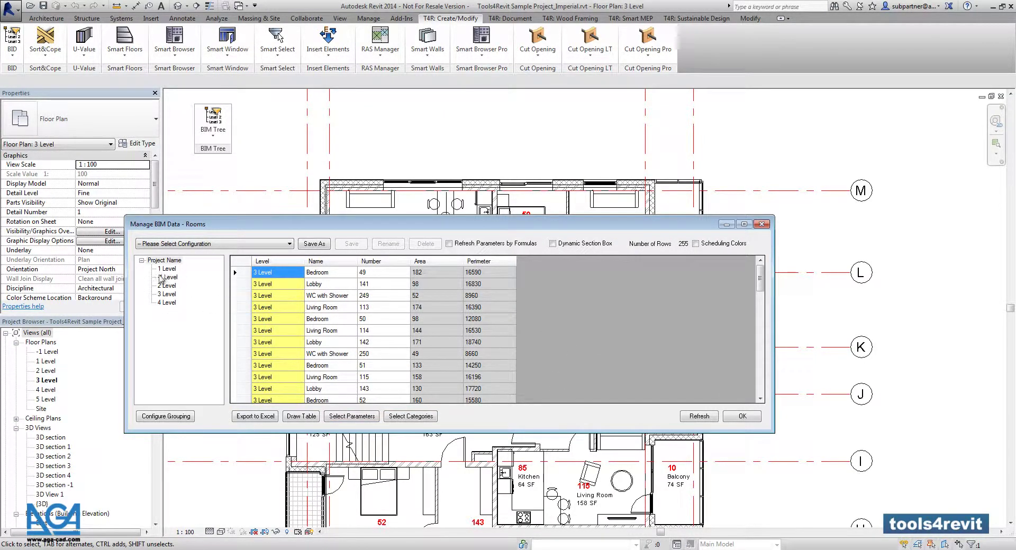
{"action": "left_click", "coordinate": [167, 295]}
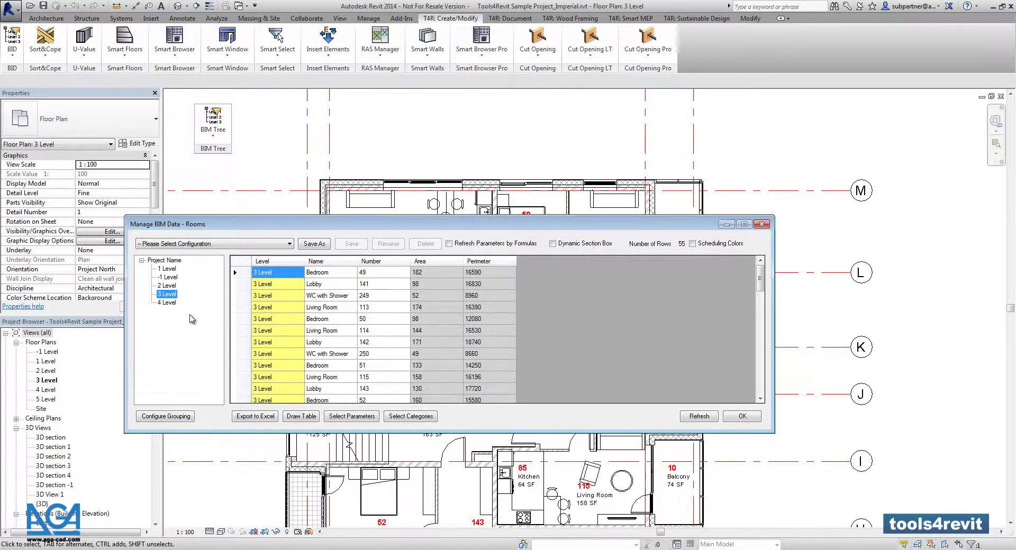
{"action": "left_click", "coordinate": [180, 419]}
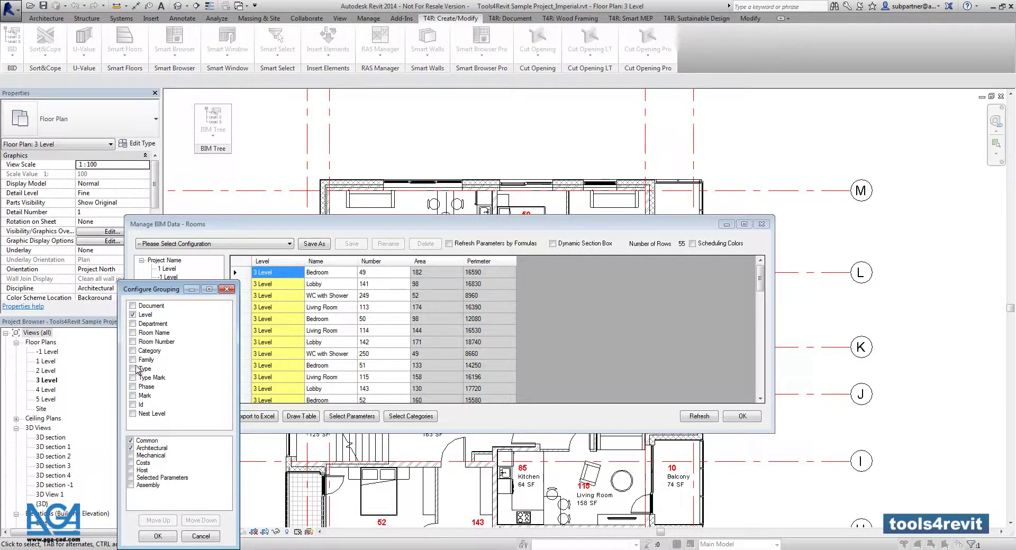
Add Department as a sub-group under Level, splitting 3 Level into departments A31–S34.
{"action": "left_click", "coordinate": [133, 324]}
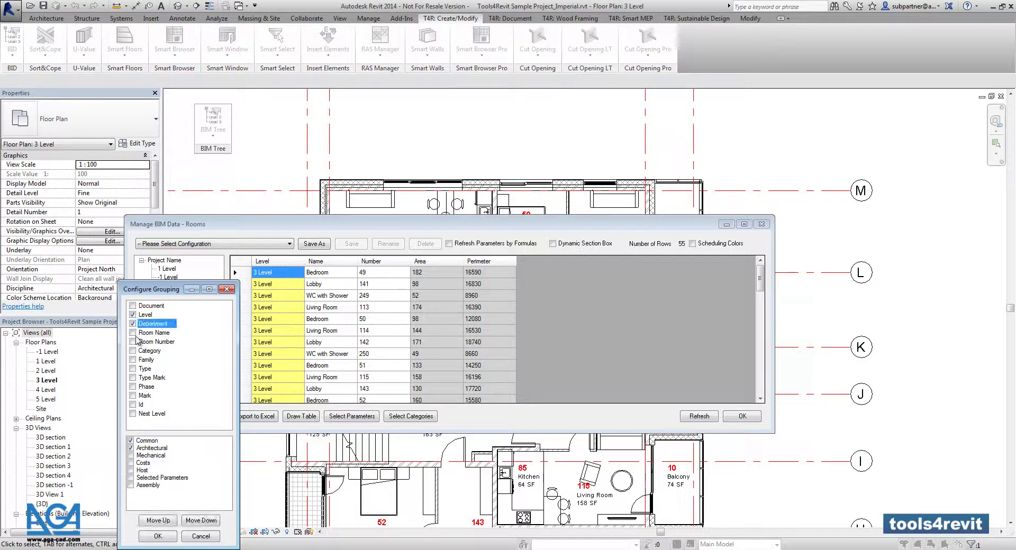
{"action": "left_click", "coordinate": [168, 540]}
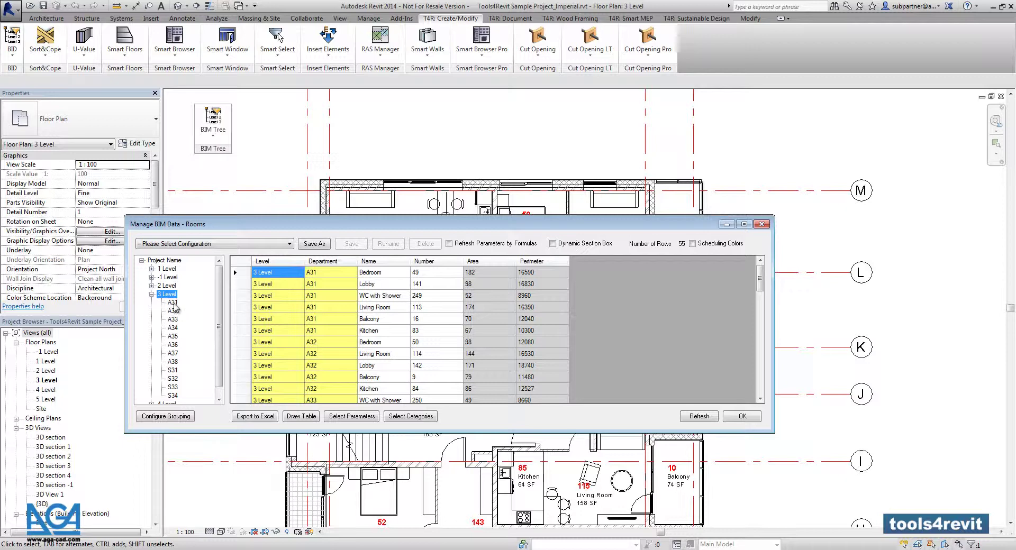
Browse the Level 3 departments and list the eight rooms of department A34.
{"action": "left_click", "coordinate": [173, 302]}
{"action": "left_click", "coordinate": [173, 310]}
{"action": "left_click", "coordinate": [172, 336]}
{"action": "left_click", "coordinate": [173, 328]}
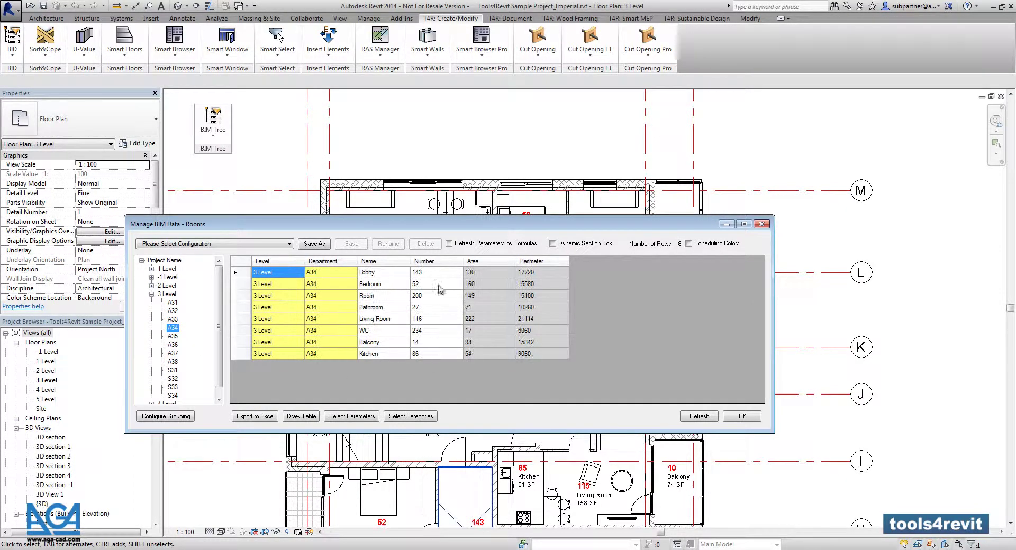
Select the A34 room number cells, including numbers 27, 116 and 200.
{"action": "left_click_drag", "start_coordinate": [444, 273], "coordinate": [446, 354]}
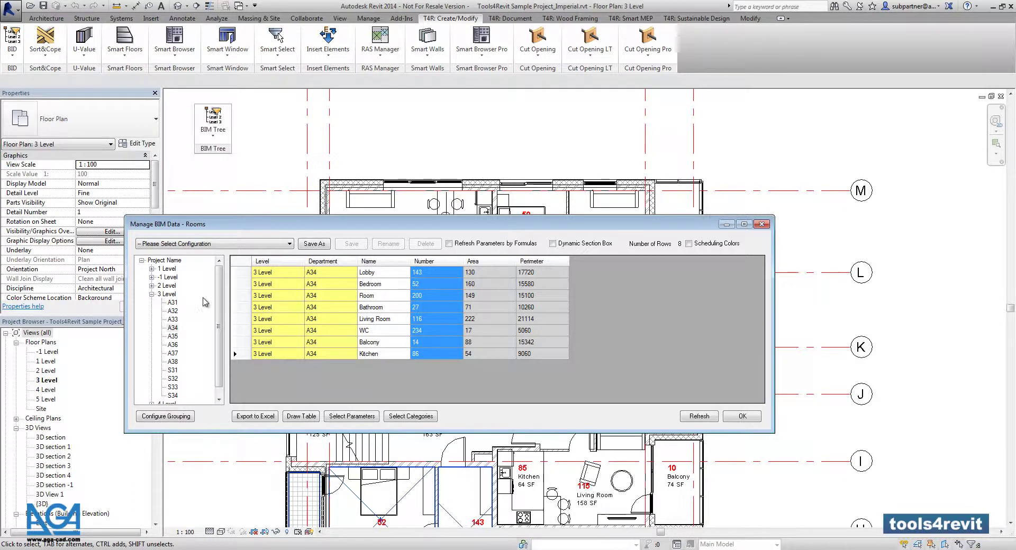
{"action": "left_click", "coordinate": [437, 309]}
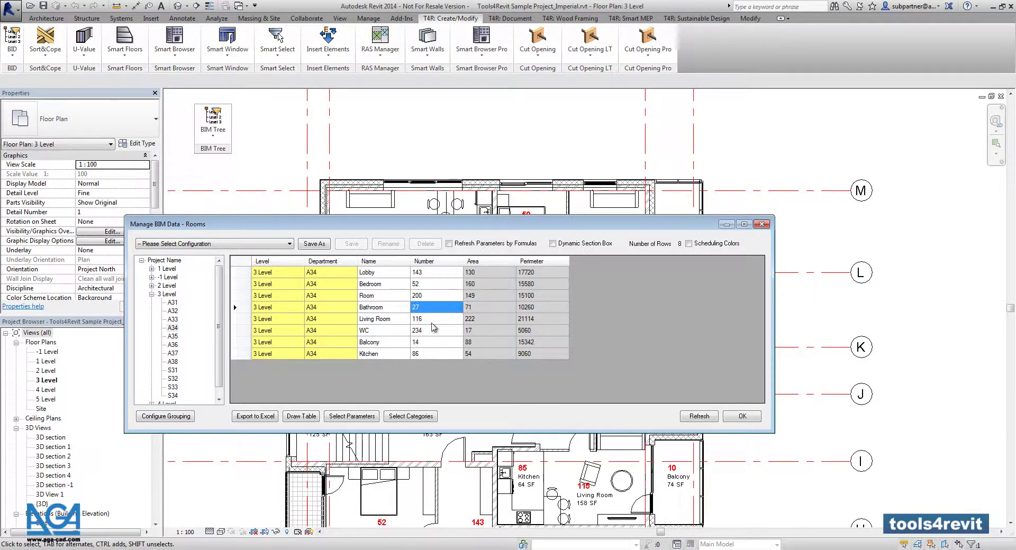
{"action": "left_click", "coordinate": [441, 320]}
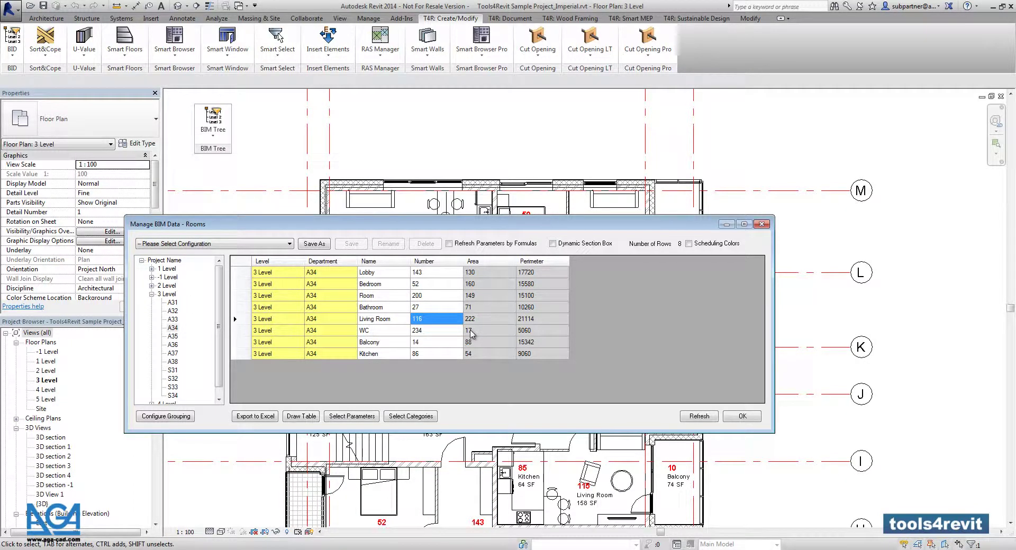
{"action": "left_click", "coordinate": [443, 296]}
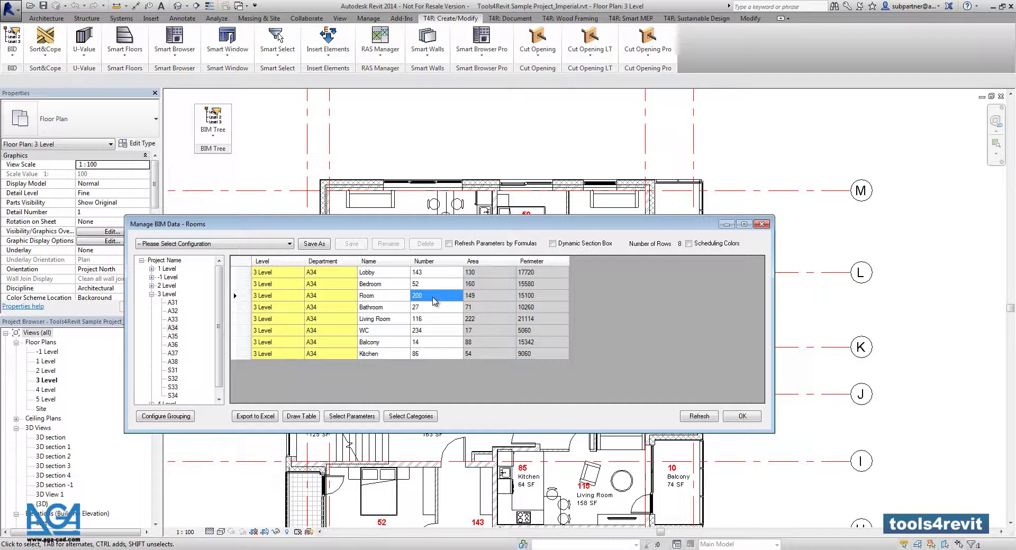
Start Sort Mark from the Number cell's context menu and move the dialog off the table.
{"action": "right_click", "coordinate": [433, 301]}
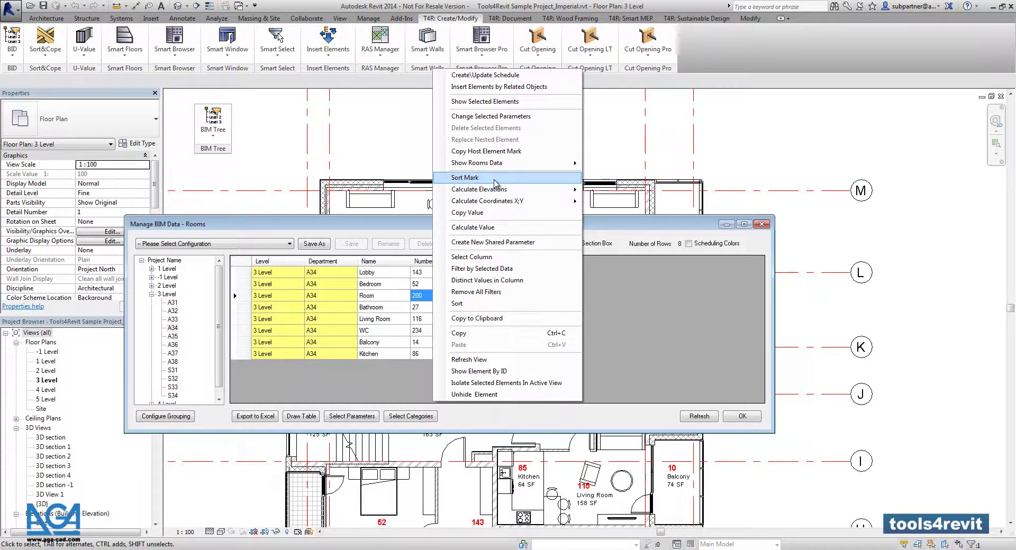
{"action": "left_click", "coordinate": [495, 182]}
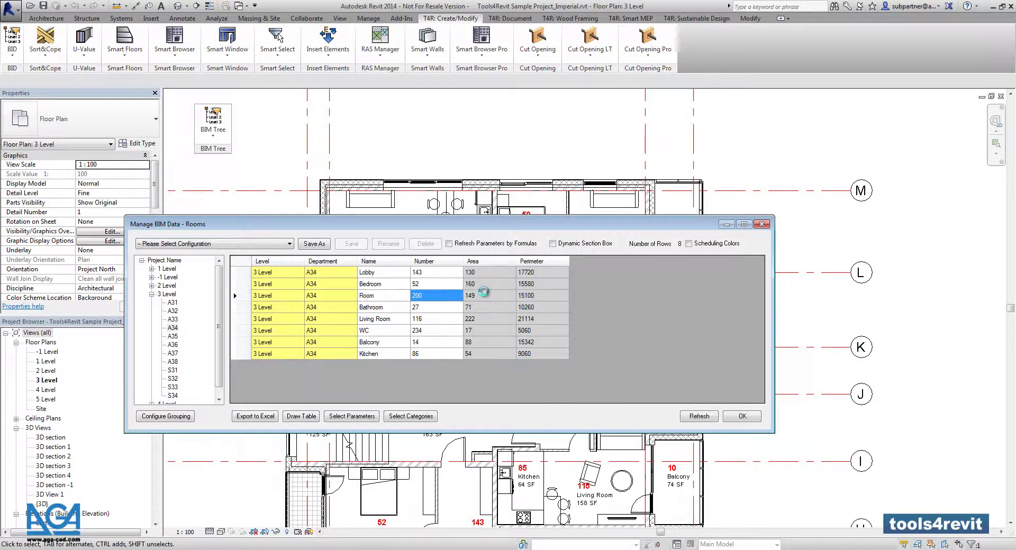
{"action": "left_click_drag", "start_coordinate": [531, 174], "coordinate": [514, 250]}
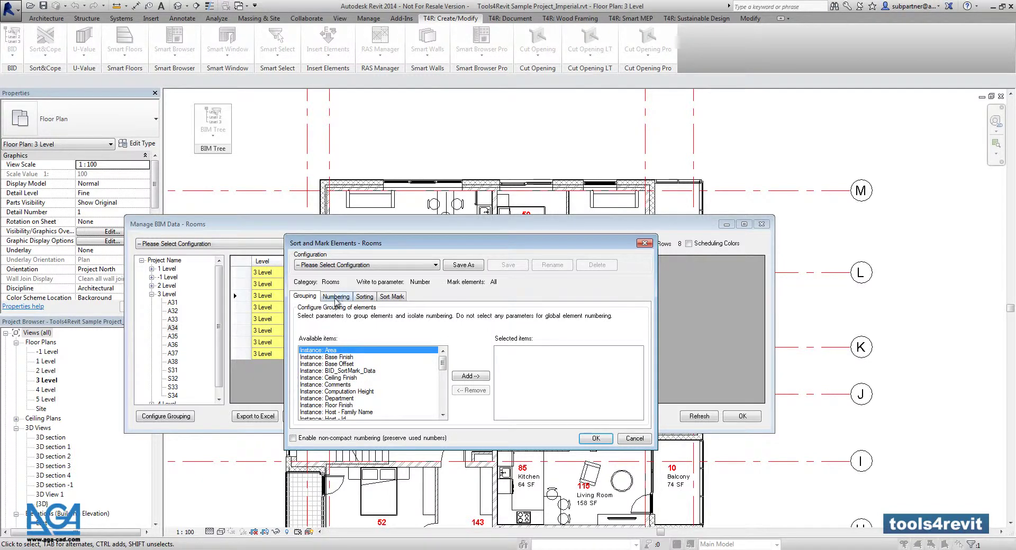
Look through the Grouping, Numbering, Sorting and Sort Mark pages of the dialog.
{"action": "key", "text": "ctrl+Tab"}
{"action": "key", "text": "ctrl+Tab"}
{"action": "key", "text": "ctrl+Tab"}
{"action": "left_click", "coordinate": [316, 300]}
{"action": "left_click", "coordinate": [341, 297]}
{"action": "left_click", "coordinate": [366, 297]}
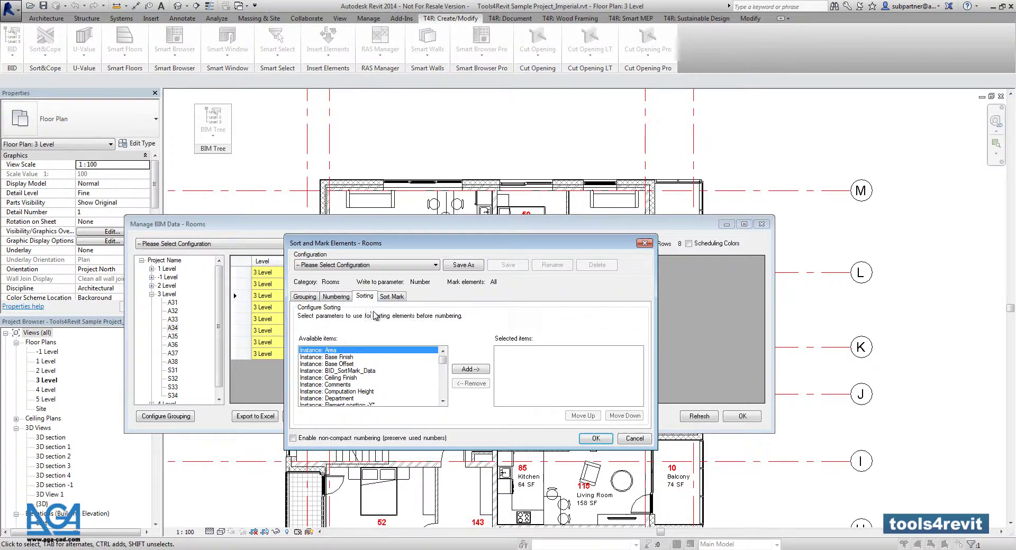
{"action": "left_click", "coordinate": [391, 299]}
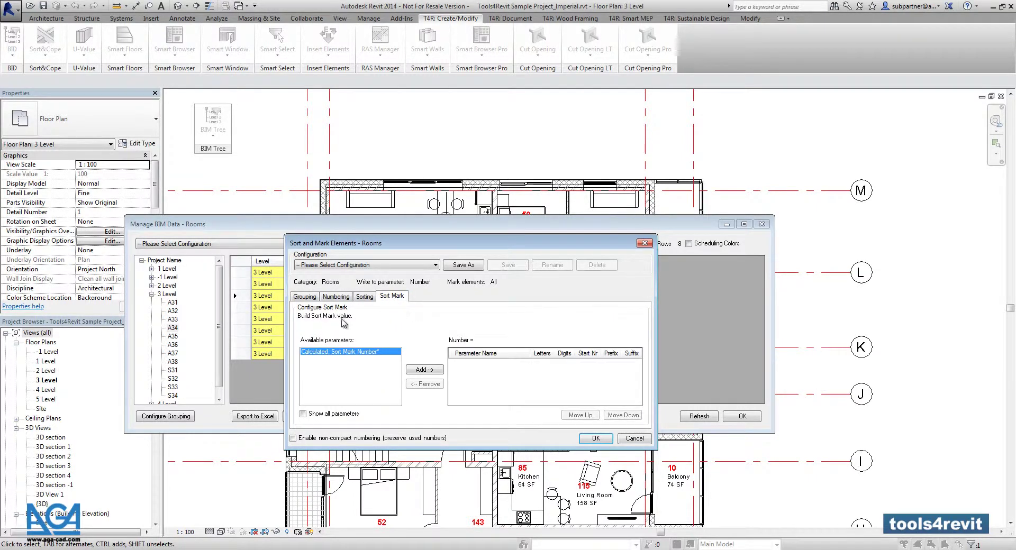
Add 'Instance: Level - Number (from Name)*' as the grouping parameter.
{"action": "left_click", "coordinate": [304, 298]}
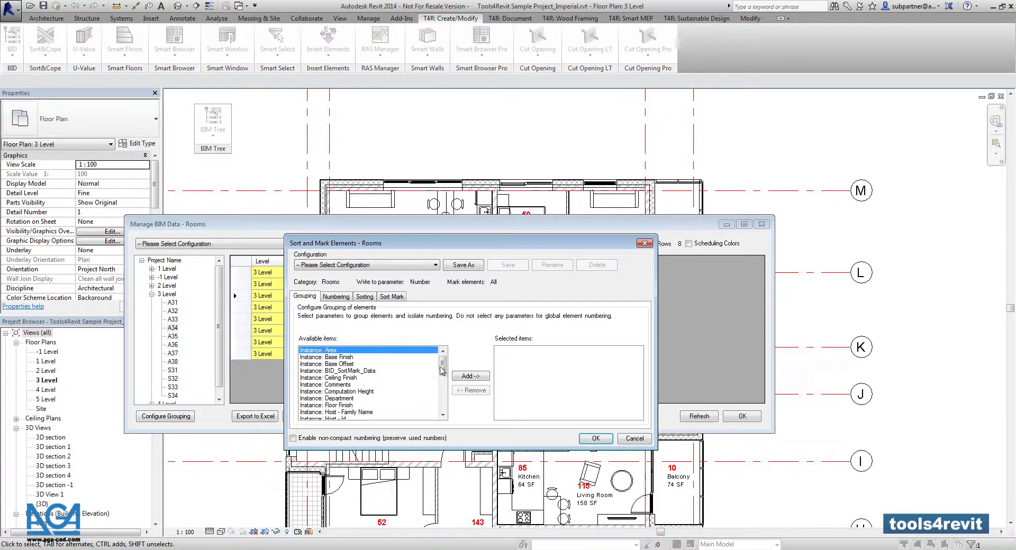
{"action": "left_click_drag", "start_coordinate": [443, 366], "coordinate": [447, 381]}
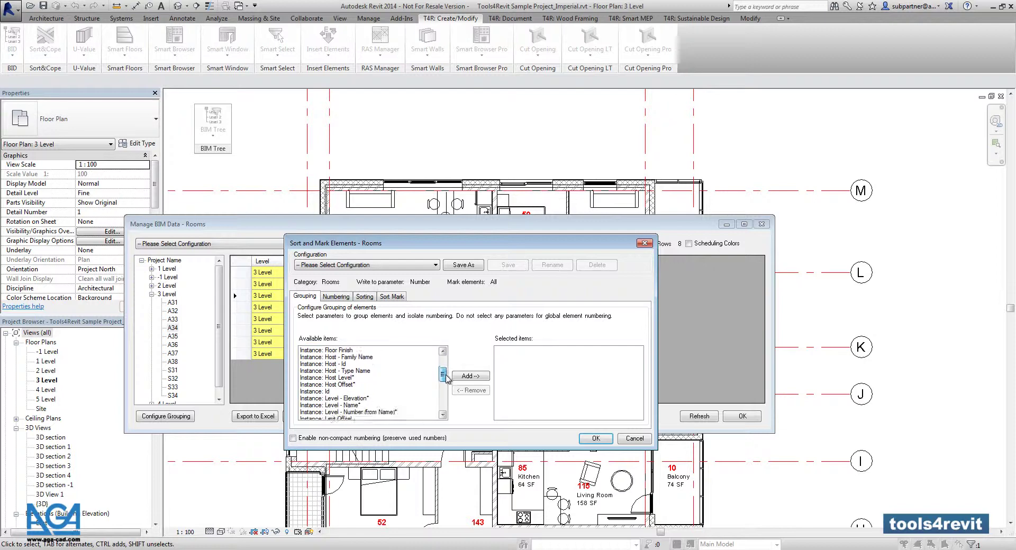
{"action": "left_click", "coordinate": [350, 399]}
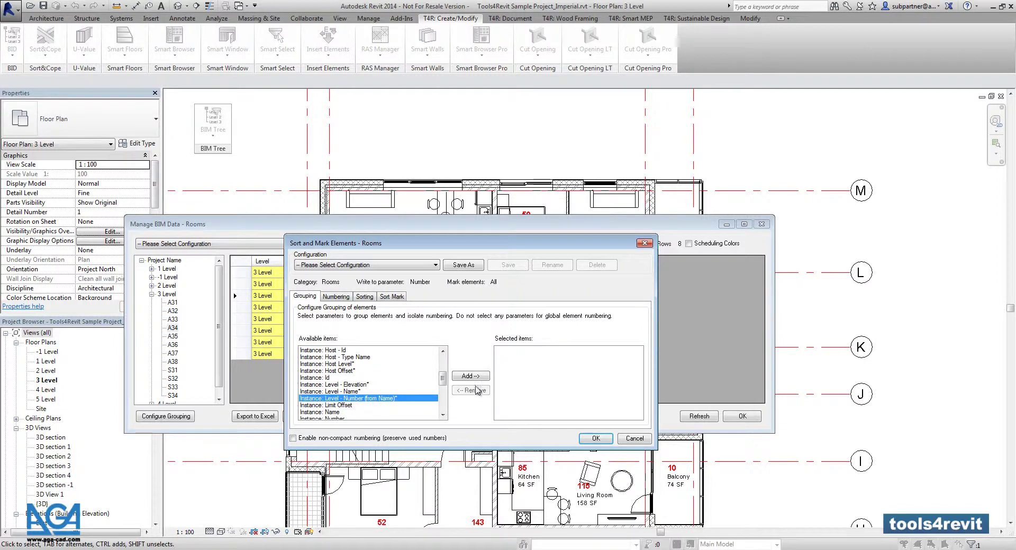
{"action": "left_click", "coordinate": [473, 376]}
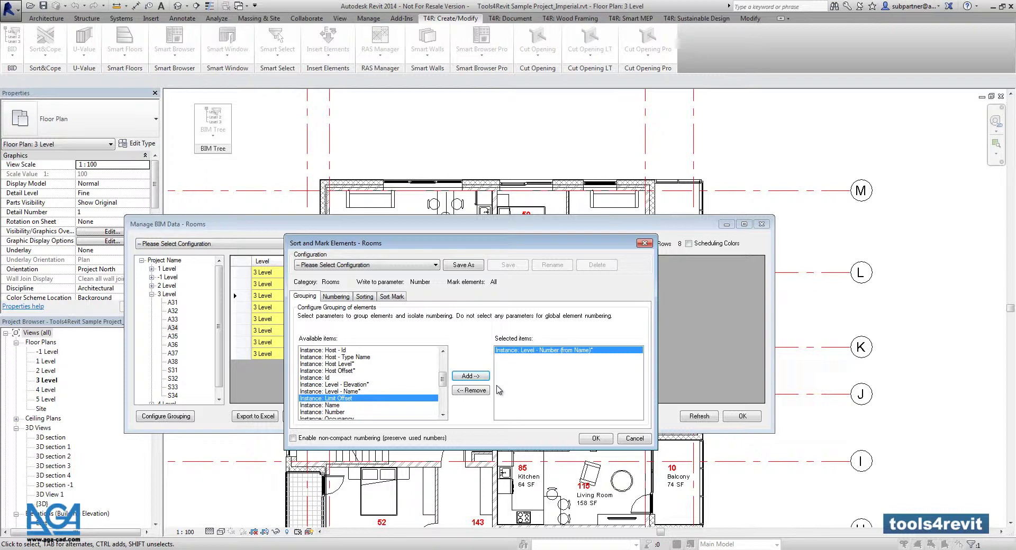
Add 'Instance: Id' as the numbering parameter.
{"action": "left_click", "coordinate": [334, 297]}
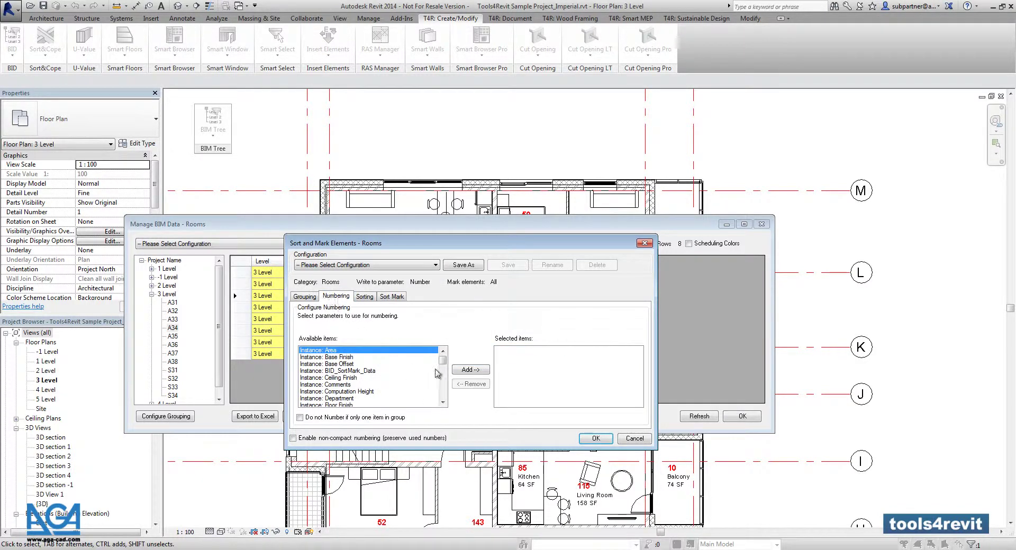
{"action": "scroll", "coordinate": [366, 386], "scroll_direction": "down", "scroll_amount": 2}
{"action": "scroll", "coordinate": [365, 381], "scroll_direction": "down", "scroll_amount": 2}
{"action": "scroll", "coordinate": [365, 365], "scroll_direction": "down", "scroll_amount": 2}
{"action": "scroll", "coordinate": [365, 379], "scroll_direction": "down", "scroll_amount": 1}
{"action": "left_click", "coordinate": [335, 378]}
{"action": "left_click", "coordinate": [468, 370]}
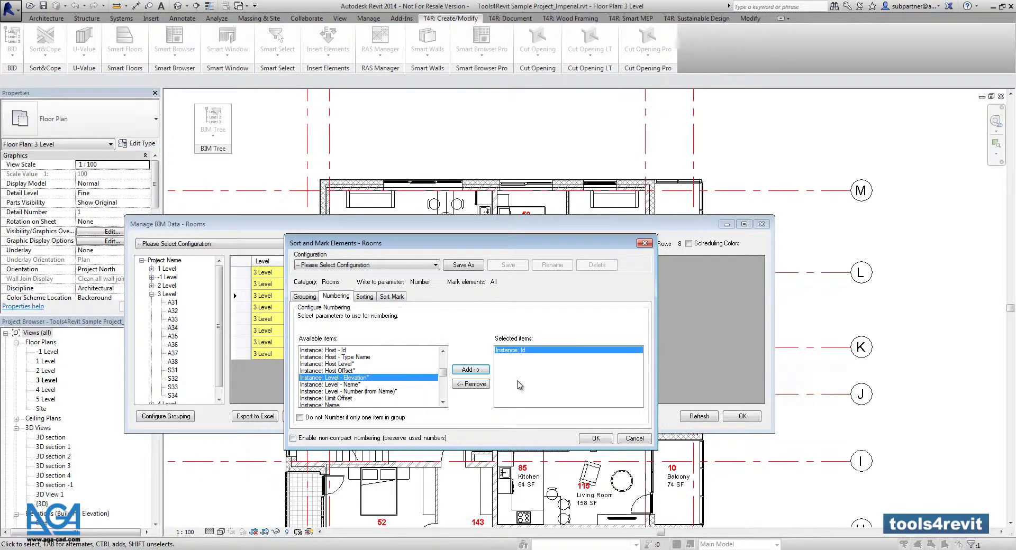
Add 'Instance: Department' as the sorting parameter.
{"action": "left_click", "coordinate": [364, 298]}
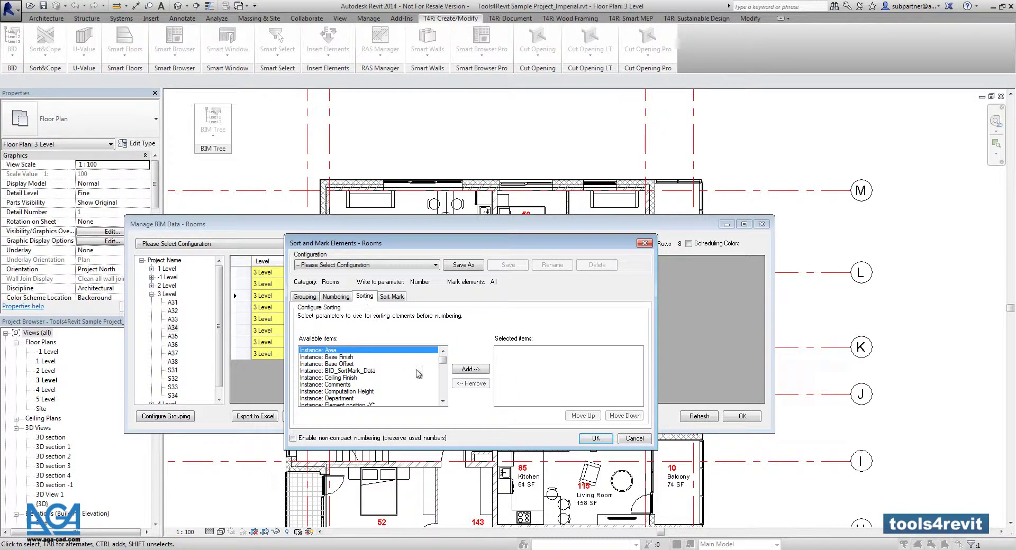
{"action": "left_click_drag", "start_coordinate": [444, 364], "coordinate": [460, 378]}
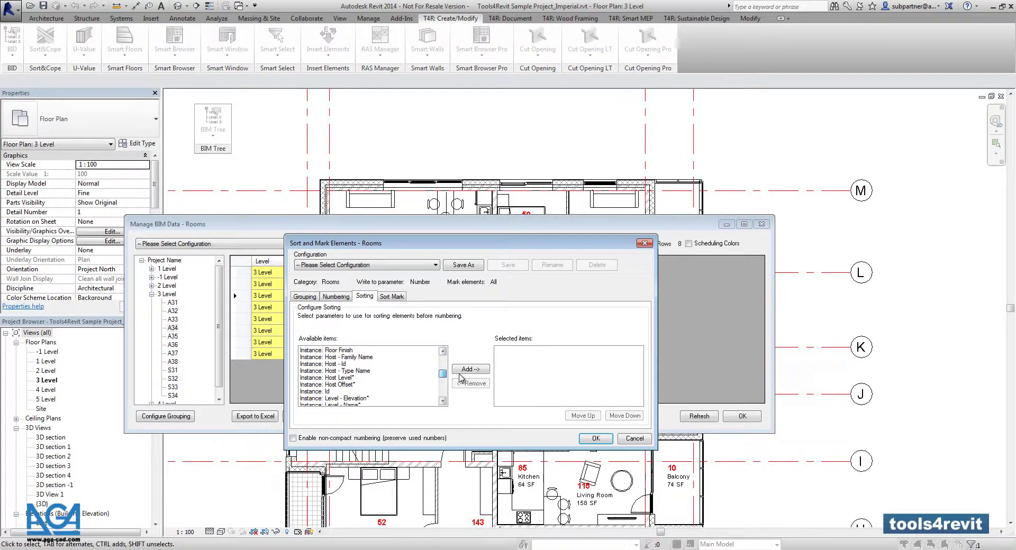
{"action": "scroll", "coordinate": [461, 379], "scroll_direction": "down", "scroll_amount": 1}
{"action": "scroll", "coordinate": [461, 382], "scroll_direction": "down", "scroll_amount": 2}
{"action": "scroll", "coordinate": [461, 386], "scroll_direction": "down", "scroll_amount": 2}
{"action": "scroll", "coordinate": [462, 390], "scroll_direction": "down", "scroll_amount": 1}
{"action": "scroll", "coordinate": [462, 390], "scroll_direction": "down", "scroll_amount": 2}
{"action": "scroll", "coordinate": [462, 389], "scroll_direction": "up", "scroll_amount": 3}
{"action": "scroll", "coordinate": [463, 383], "scroll_direction": "up", "scroll_amount": 2}
{"action": "scroll", "coordinate": [463, 376], "scroll_direction": "up", "scroll_amount": 2}
{"action": "scroll", "coordinate": [463, 368], "scroll_direction": "up", "scroll_amount": 2}
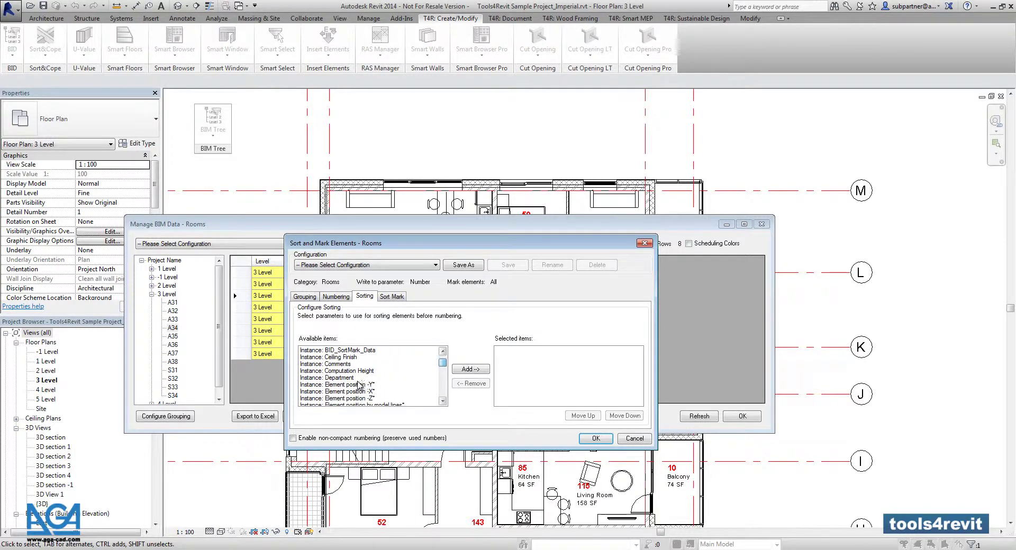
{"action": "left_click", "coordinate": [355, 377]}
{"action": "left_click", "coordinate": [465, 370]}
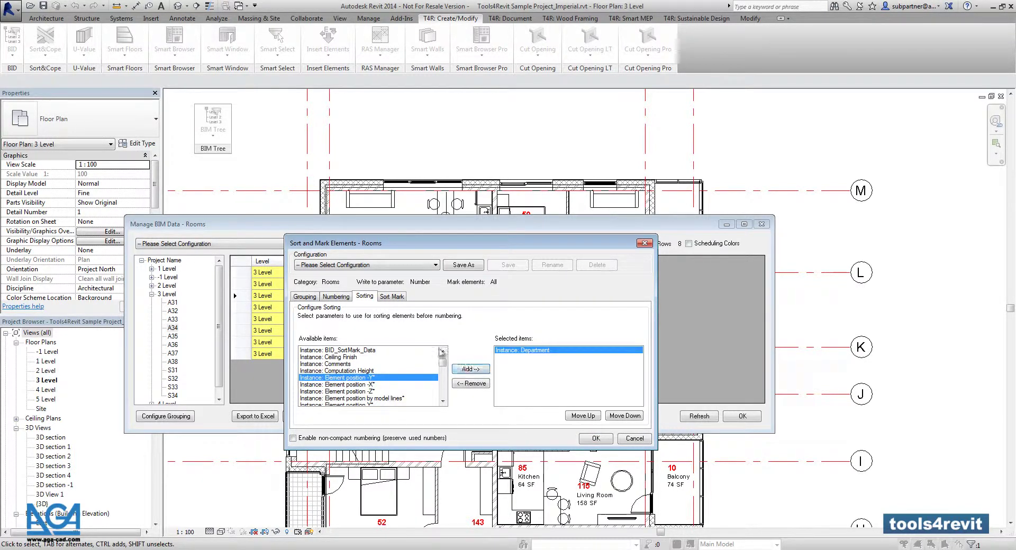
{"action": "left_click", "coordinate": [393, 297]}
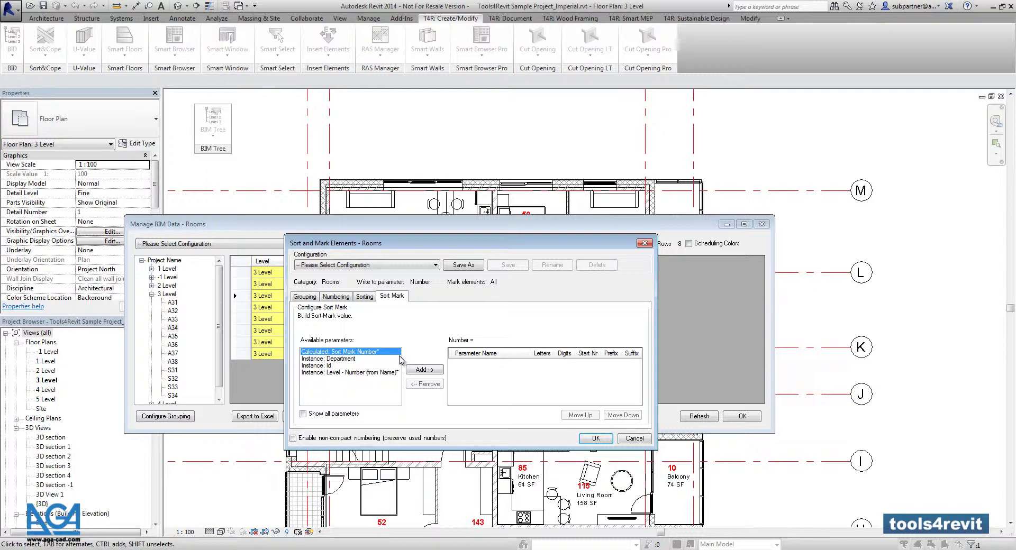
Build the sort mark from Level - Number (from Name) plus a 2-digit Sort Mark Number.
{"action": "left_click", "coordinate": [353, 373]}
{"action": "left_click", "coordinate": [428, 371]}
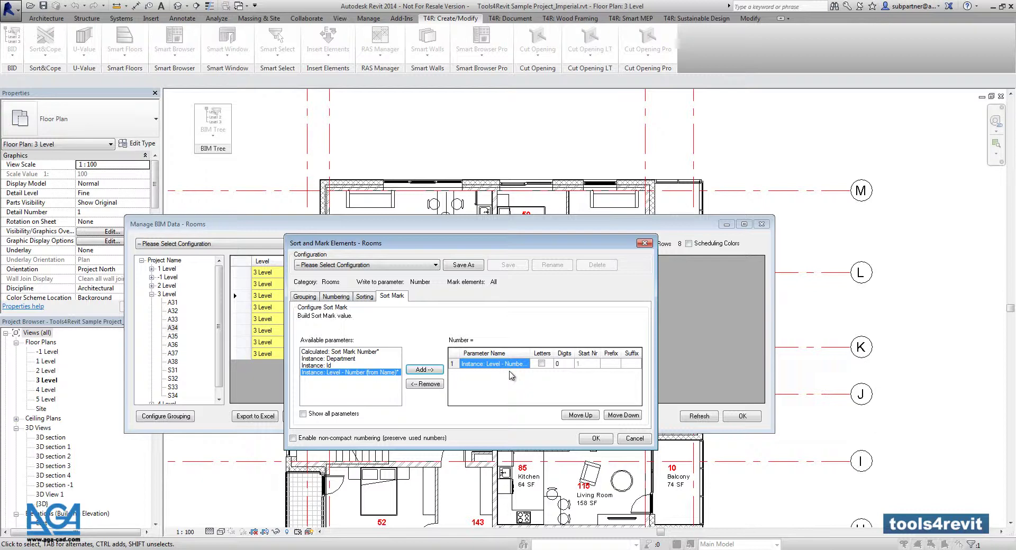
{"action": "left_click", "coordinate": [339, 353]}
{"action": "left_click", "coordinate": [424, 370]}
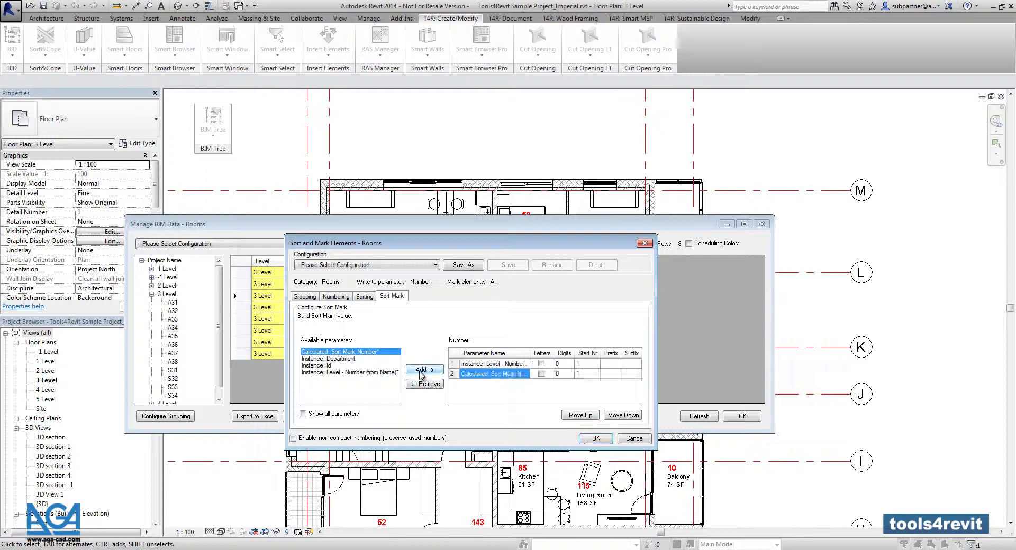
{"action": "left_click", "coordinate": [571, 374]}
{"action": "type", "text": "2"}
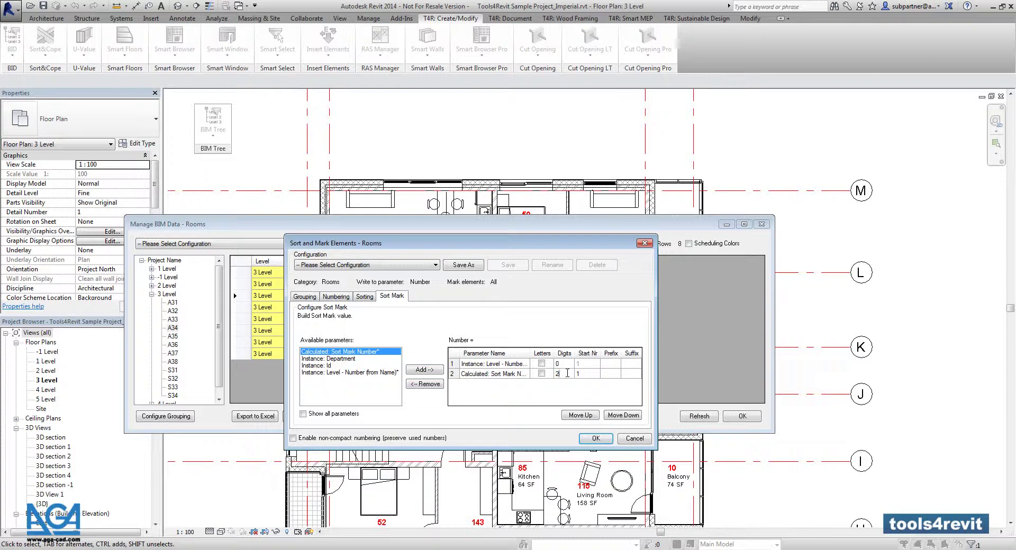
{"action": "left_click", "coordinate": [503, 376]}
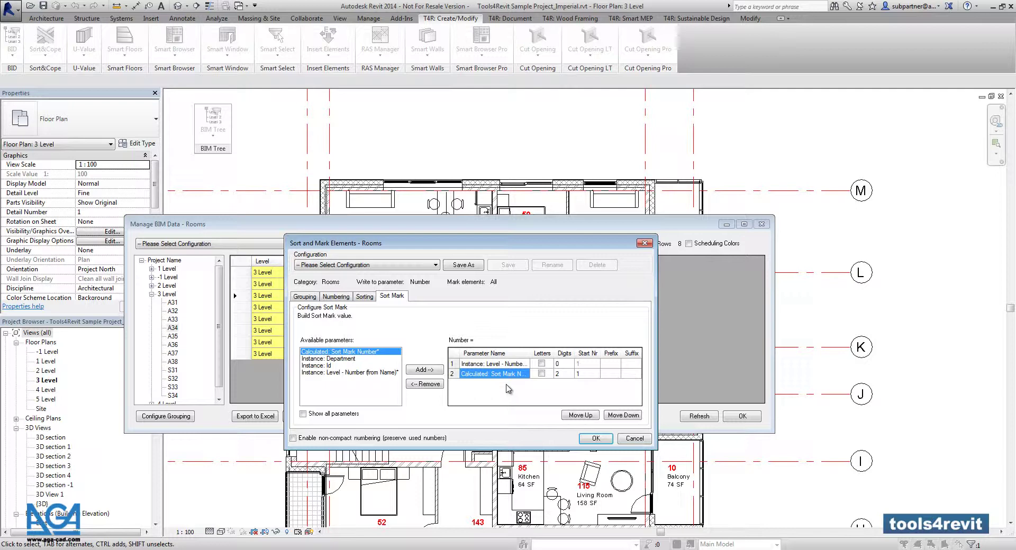
Apply the Sort Mark renumbering and list the Level 3 and Level 2 rooms in the BIM Data table.
{"action": "left_click", "coordinate": [596, 439]}
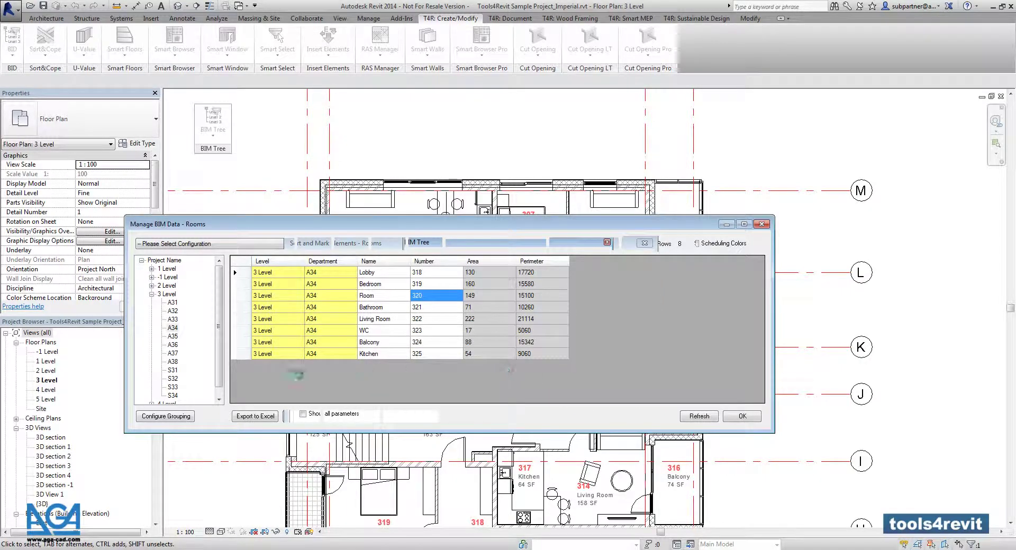
{"action": "left_click", "coordinate": [167, 294]}
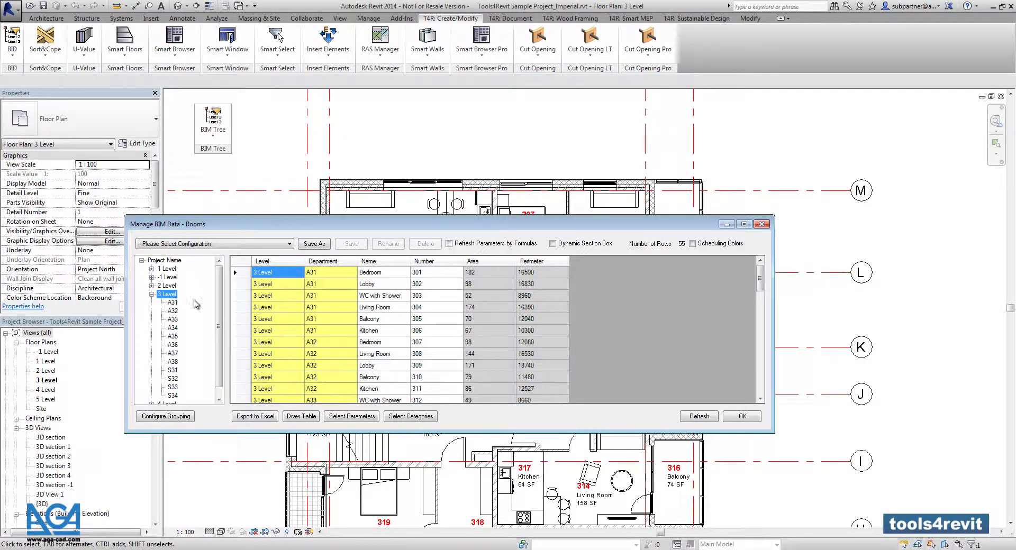
{"action": "left_click", "coordinate": [167, 286]}
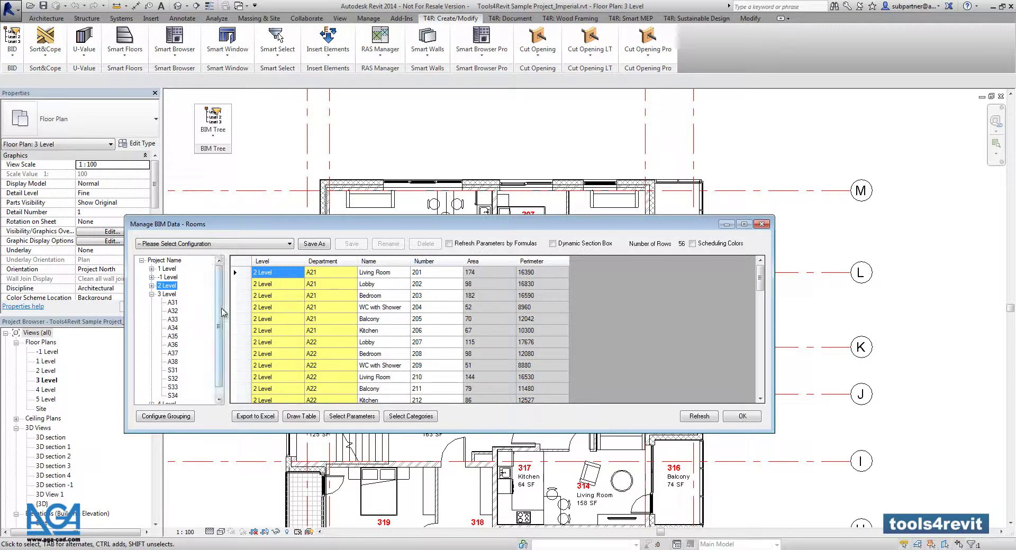
Check the Level 4 and Level 3 room numbers, then move the table aside to reveal the plan tags.
{"action": "left_click_drag", "start_coordinate": [222, 312], "coordinate": [223, 320]}
{"action": "left_click", "coordinate": [167, 396]}
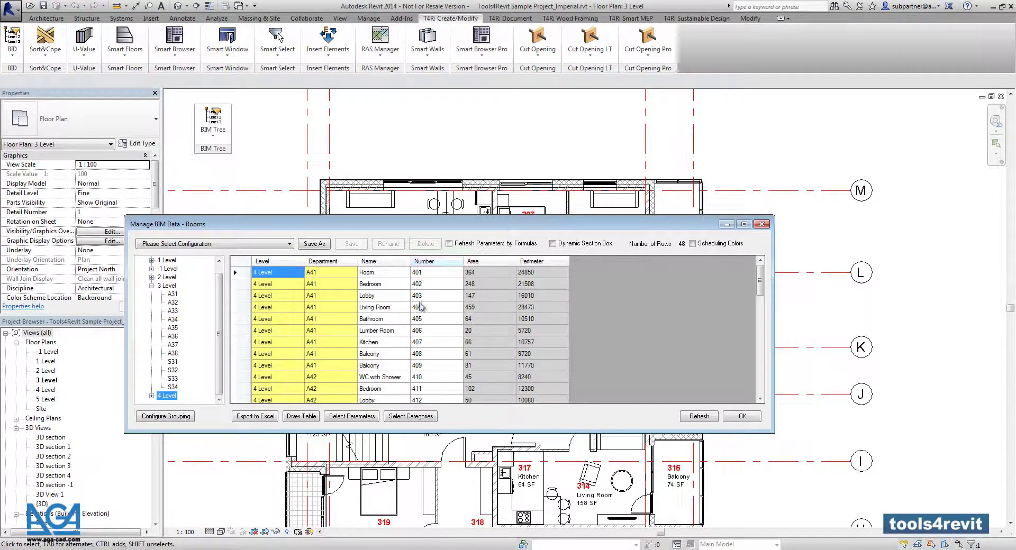
{"action": "left_click", "coordinate": [167, 286]}
{"action": "left_click_drag", "start_coordinate": [561, 225], "coordinate": [535, 428]}
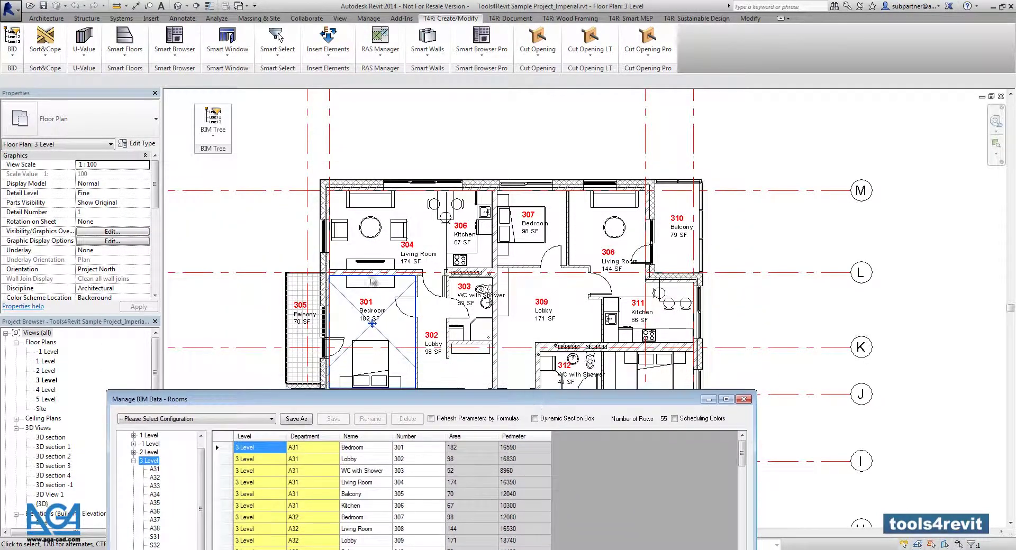